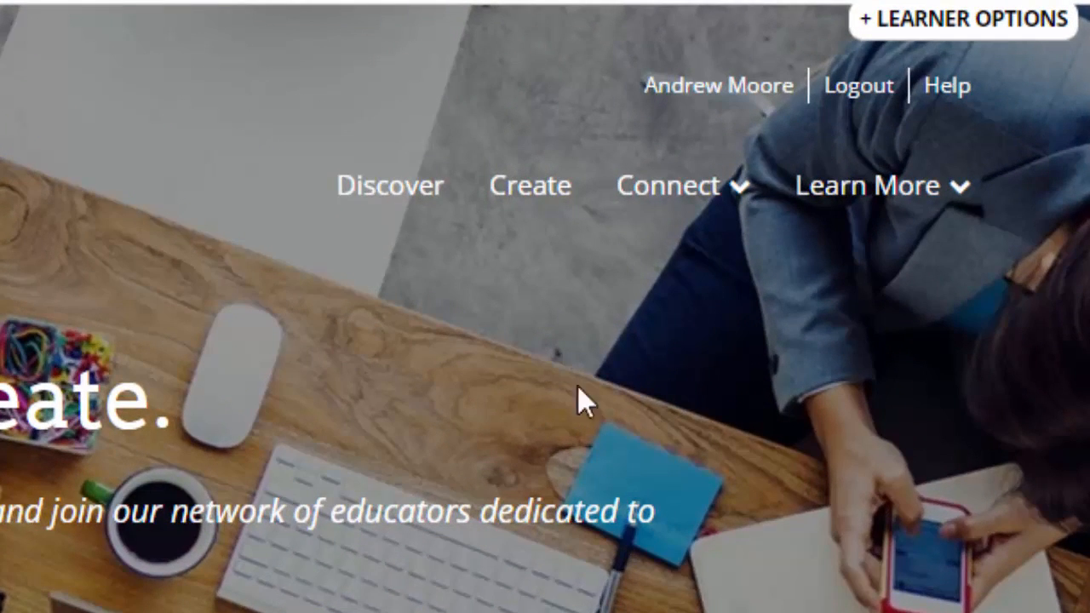
Step: Go to the Create section listing the site's authoring tools
{"action": "left_click", "coordinate": [525, 189]}
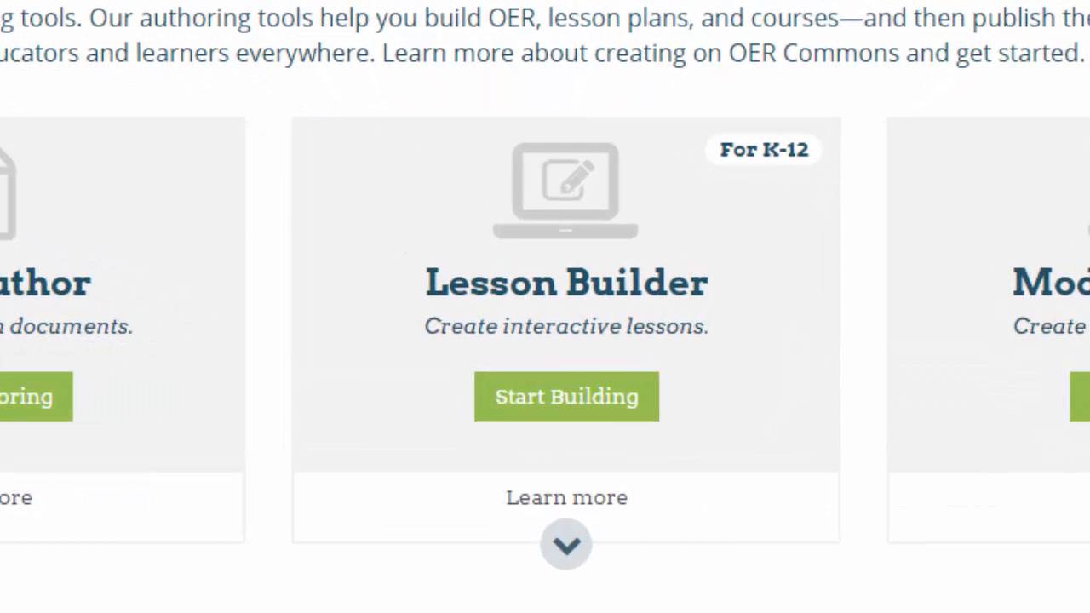
Step: Start building the lesson 'CXC CSEC Computation - Specific Objective 1' from Lesson Builder
{"action": "left_click", "coordinate": [567, 404]}
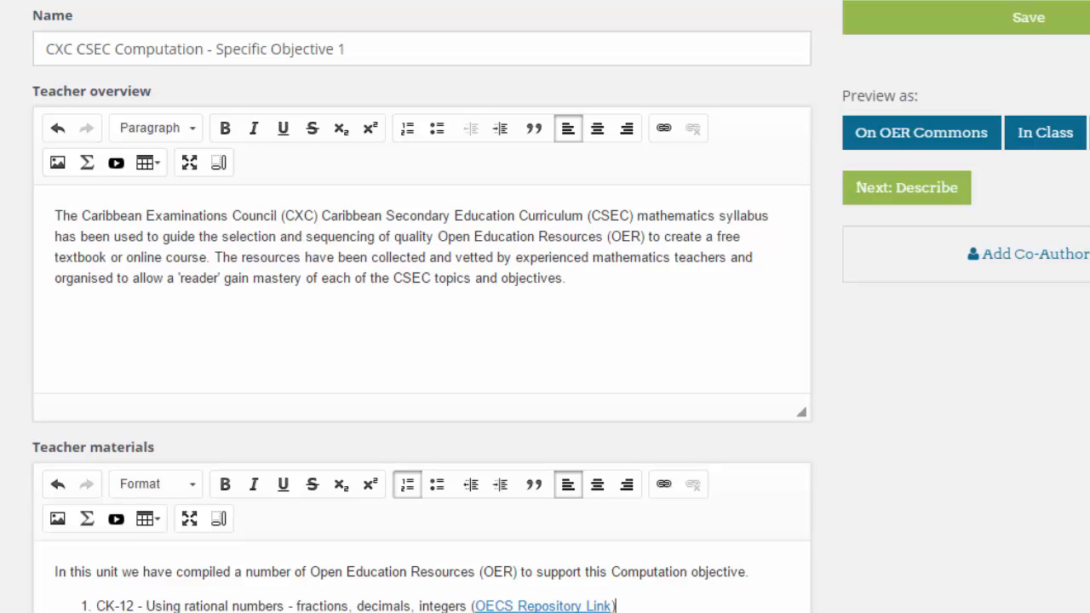
{"action": "scroll", "coordinate": [421, 306], "scroll_direction": "down", "scroll_amount": 1}
{"action": "scroll", "coordinate": [422, 306], "scroll_direction": "down", "scroll_amount": 2}
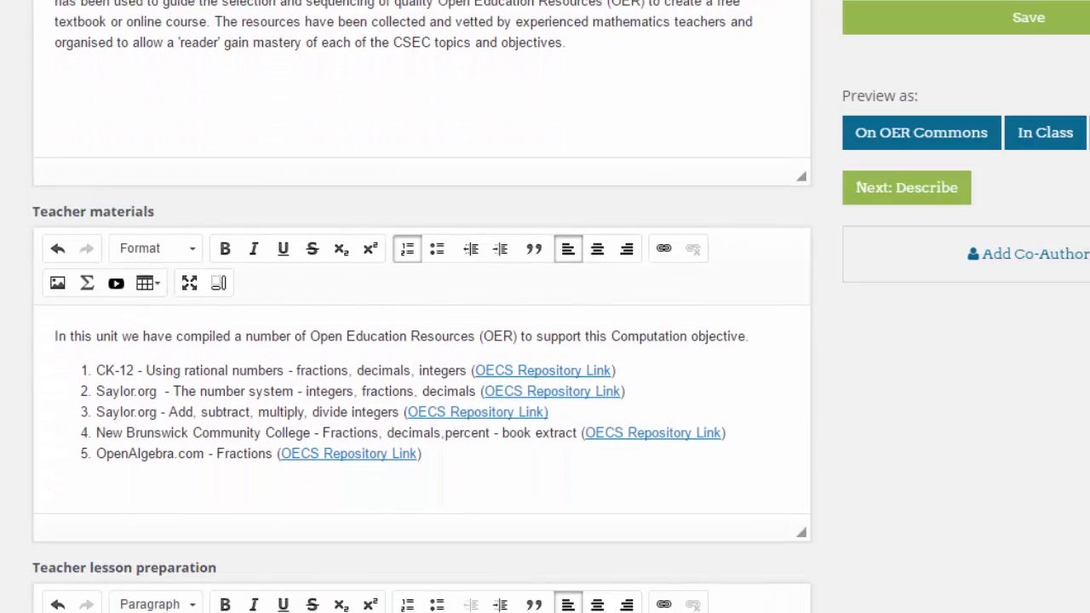
{"action": "scroll", "coordinate": [422, 306], "scroll_direction": "down", "scroll_amount": 2}
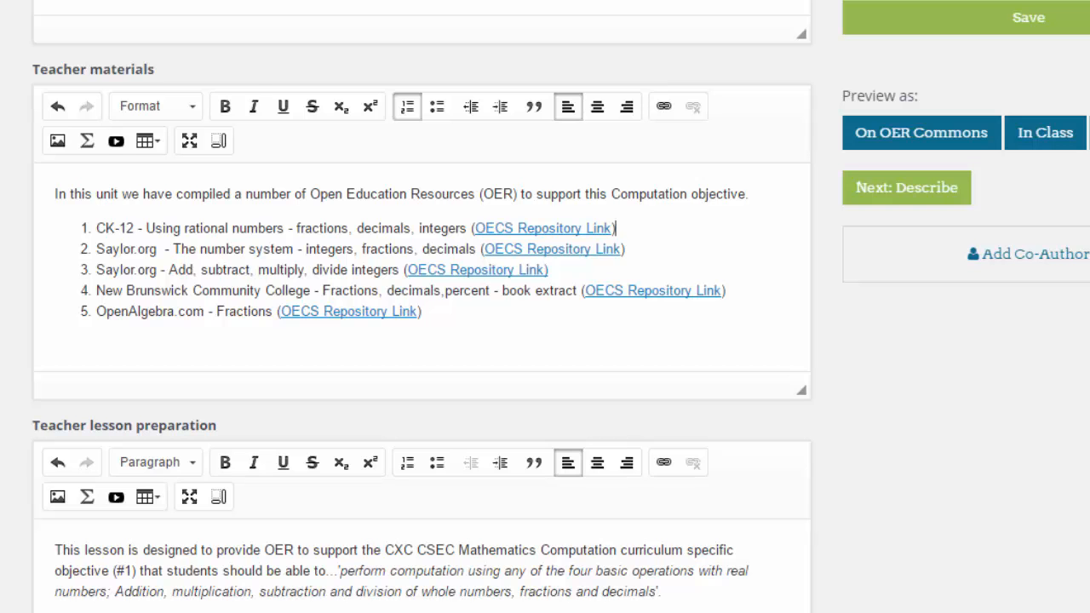
{"action": "scroll", "coordinate": [422, 307], "scroll_direction": "down", "scroll_amount": 2}
{"action": "scroll", "coordinate": [421, 307], "scroll_direction": "down", "scroll_amount": 1}
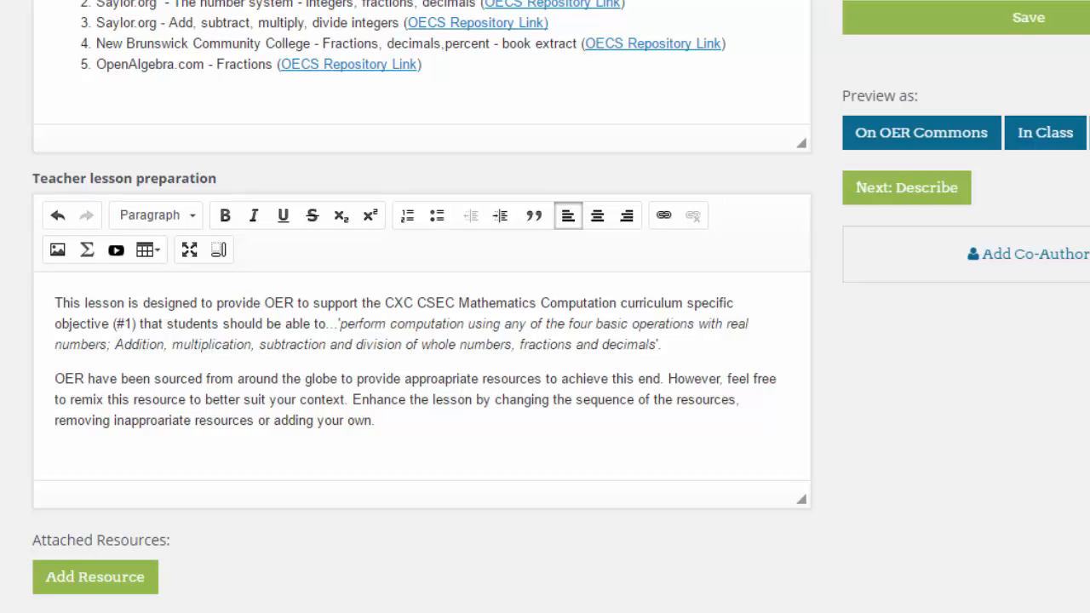
{"action": "scroll", "coordinate": [421, 298], "scroll_direction": "down", "scroll_amount": 2}
{"action": "scroll", "coordinate": [421, 298], "scroll_direction": "down", "scroll_amount": 2}
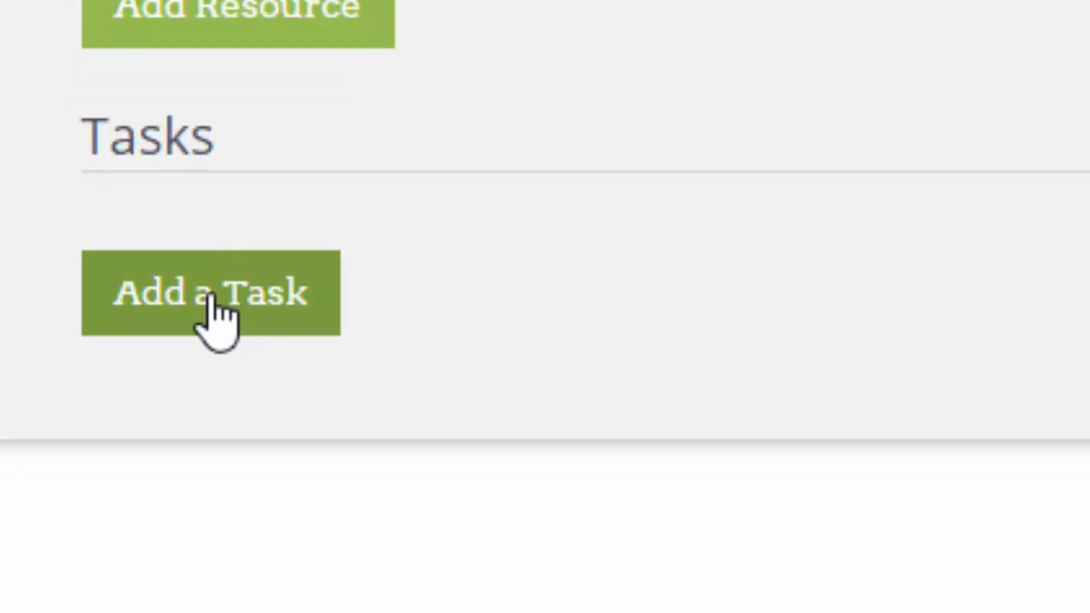
Step: Add a new task to the lesson and keep Work Time as its task type
{"action": "left_click", "coordinate": [211, 294]}
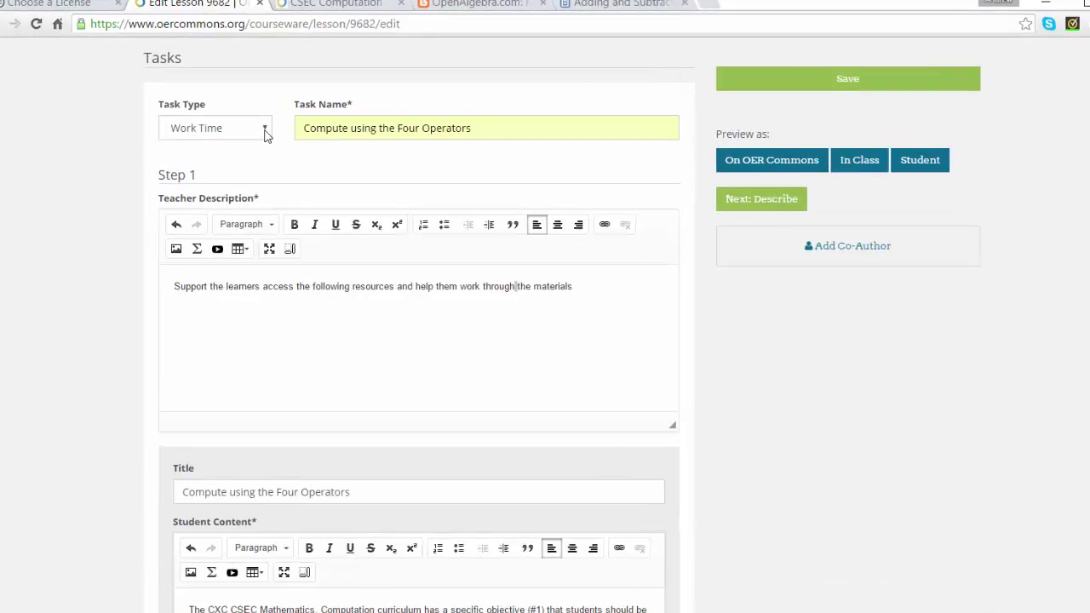
{"action": "left_click", "coordinate": [266, 132]}
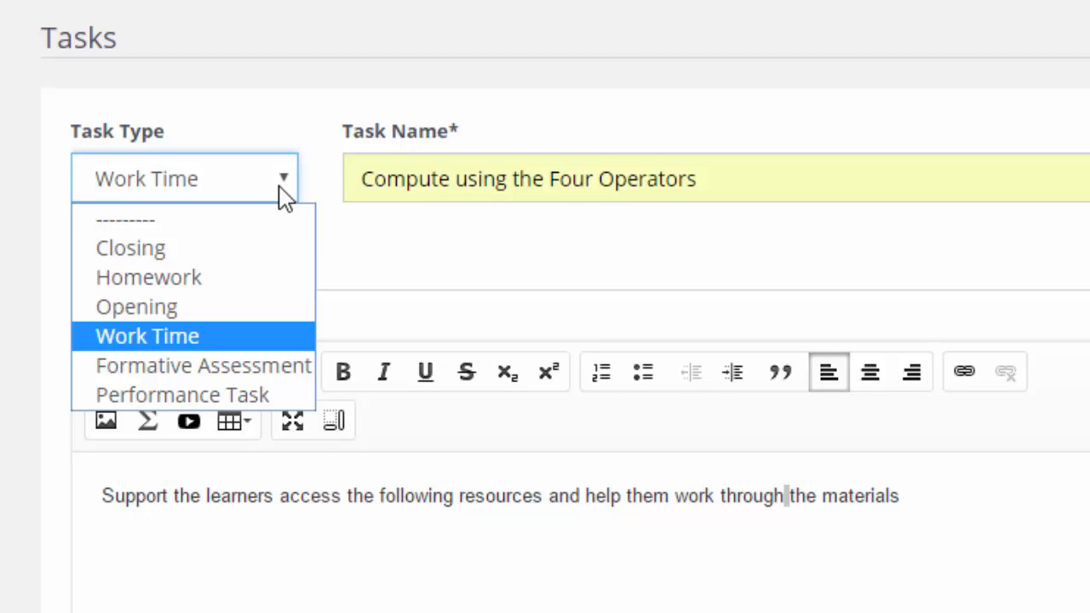
{"action": "left_click", "coordinate": [198, 337]}
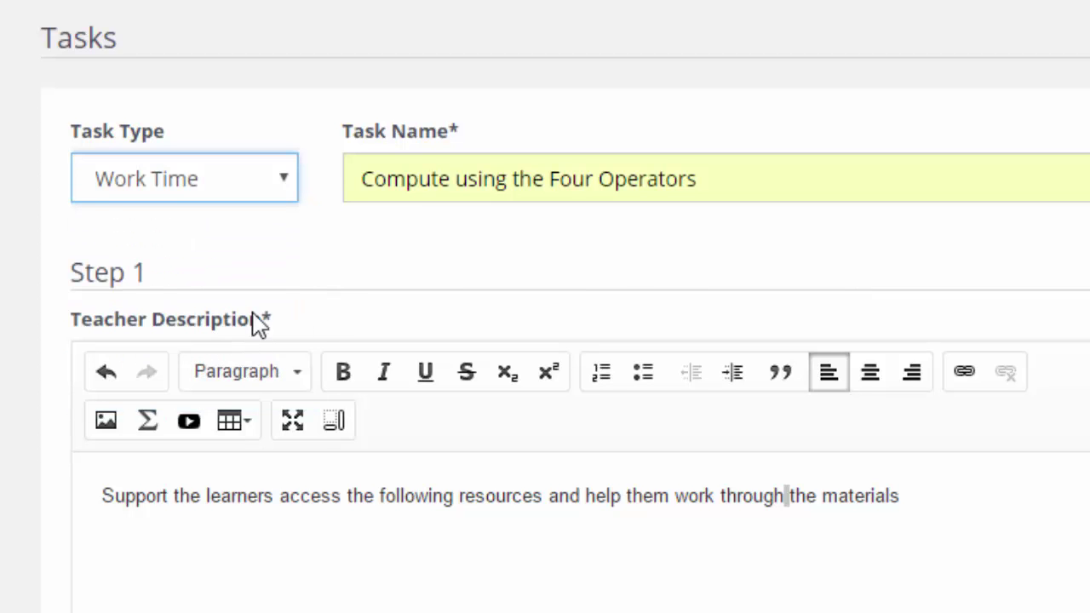
{"action": "left_click", "coordinate": [741, 175]}
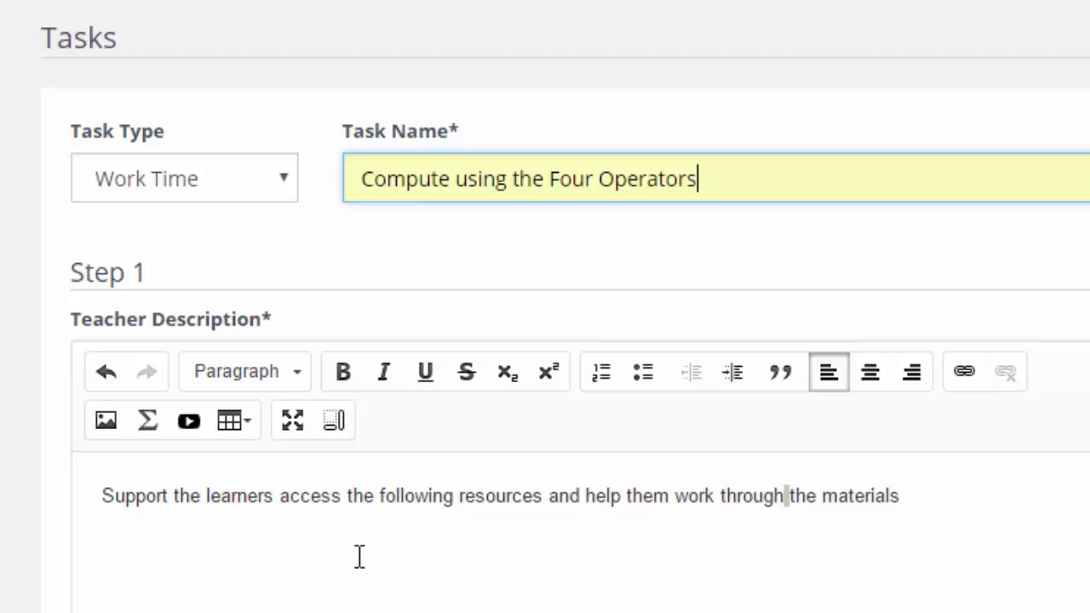
{"action": "scroll", "coordinate": [414, 533], "scroll_direction": "down", "scroll_amount": 2}
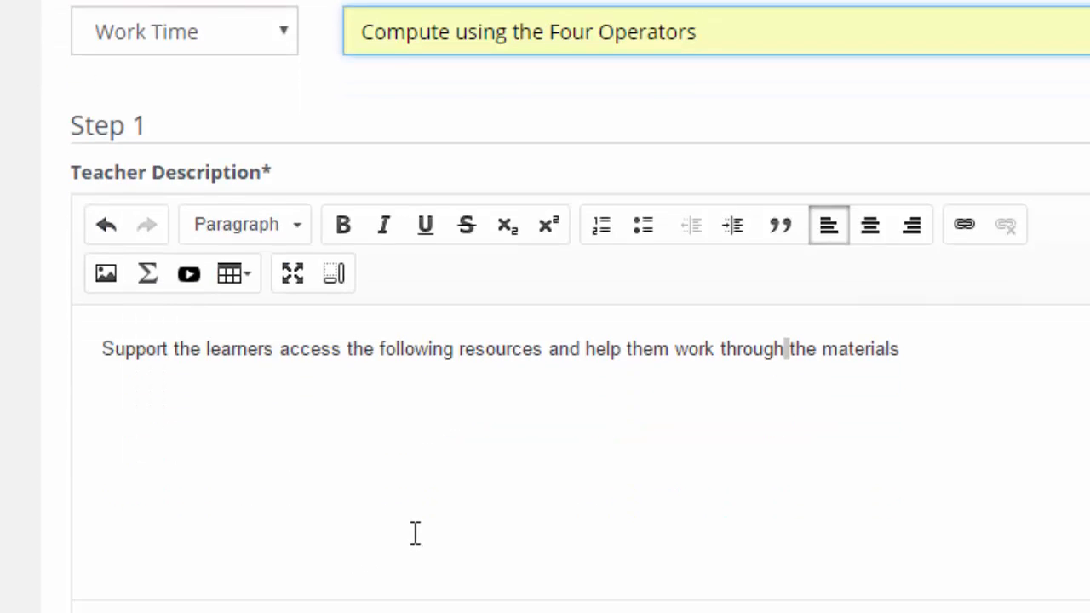
{"action": "scroll", "coordinate": [415, 533], "scroll_direction": "down", "scroll_amount": 3}
{"action": "scroll", "coordinate": [414, 533], "scroll_direction": "down", "scroll_amount": 3}
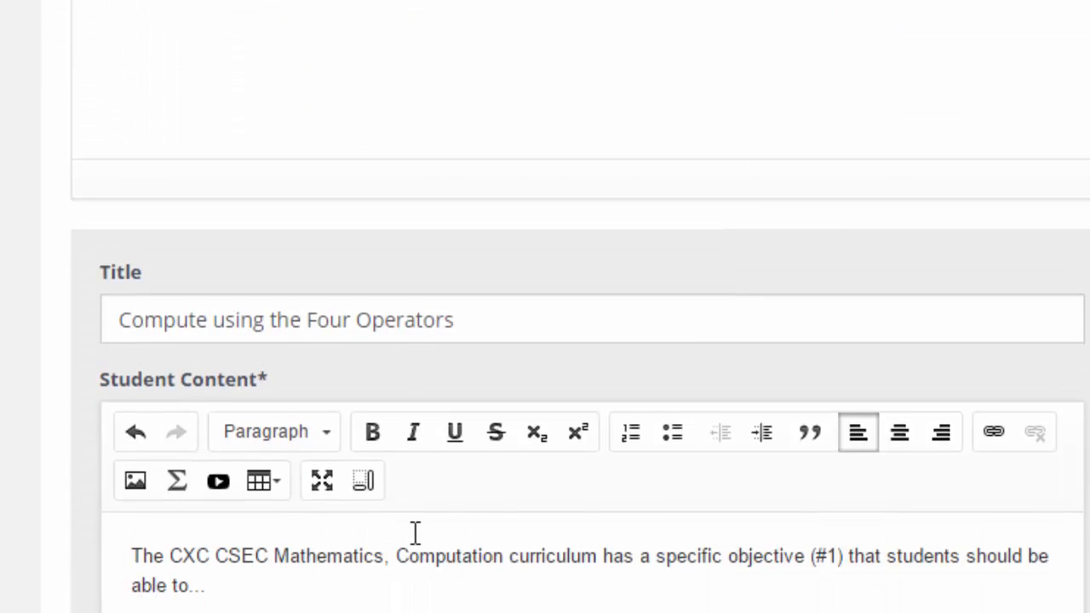
{"action": "scroll", "coordinate": [408, 531], "scroll_direction": "down", "scroll_amount": 2}
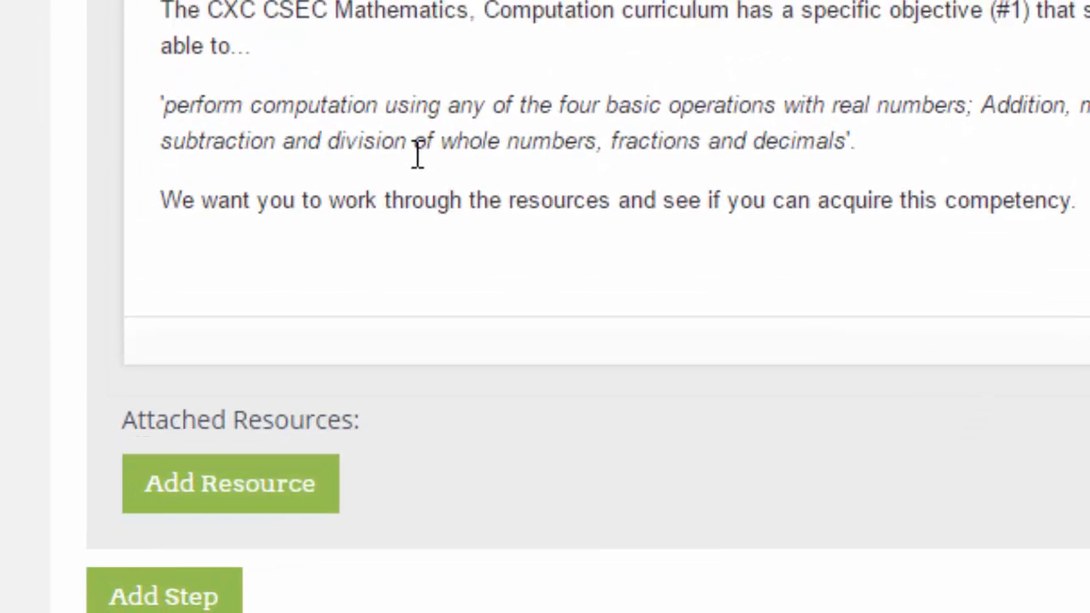
Step: Attach the CK-12 decimals link resource and add an empty block for the Pre-Algebra integers resource
{"action": "left_click", "coordinate": [475, 402]}
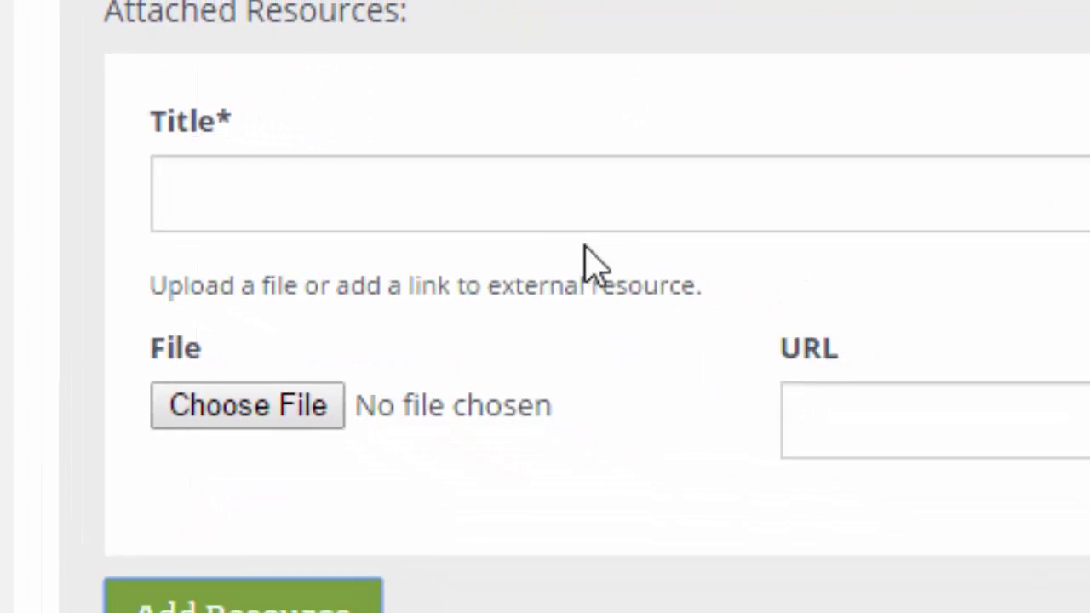
{"action": "left_click", "coordinate": [286, 155]}
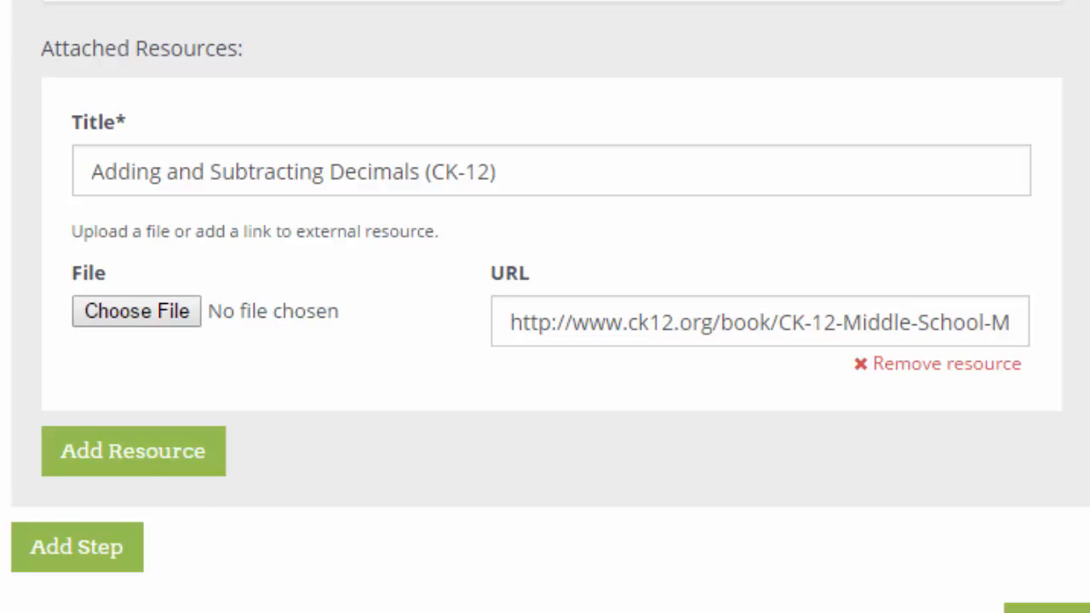
{"action": "left_click", "coordinate": [143, 455]}
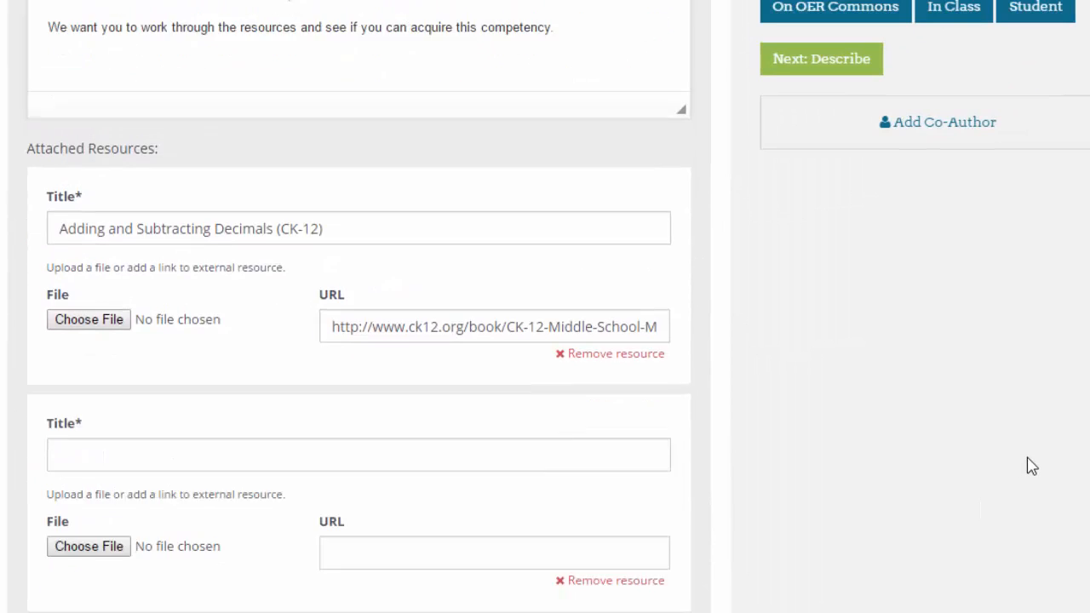
{"action": "scroll", "coordinate": [1030, 464], "scroll_direction": "down", "scroll_amount": 1}
{"action": "scroll", "coordinate": [1030, 464], "scroll_direction": "down", "scroll_amount": 1}
{"action": "scroll", "coordinate": [1013, 451], "scroll_direction": "down", "scroll_amount": 1}
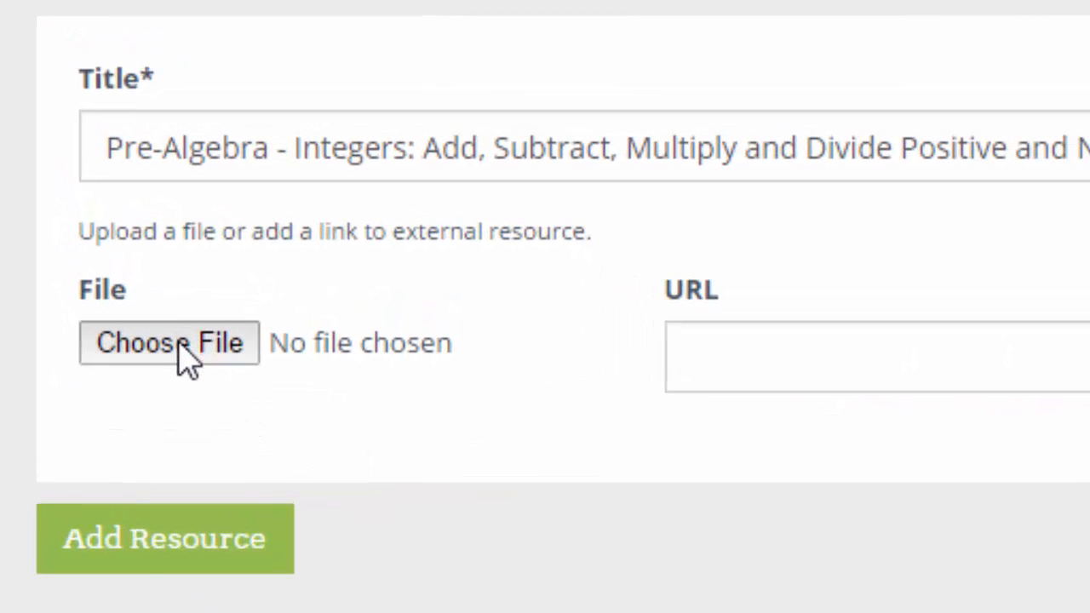
Step: Select SAYLOR-MA001-TEXT - Copy.pdf from Downloads as the Pre-Algebra resource file
{"action": "left_click", "coordinate": [179, 360]}
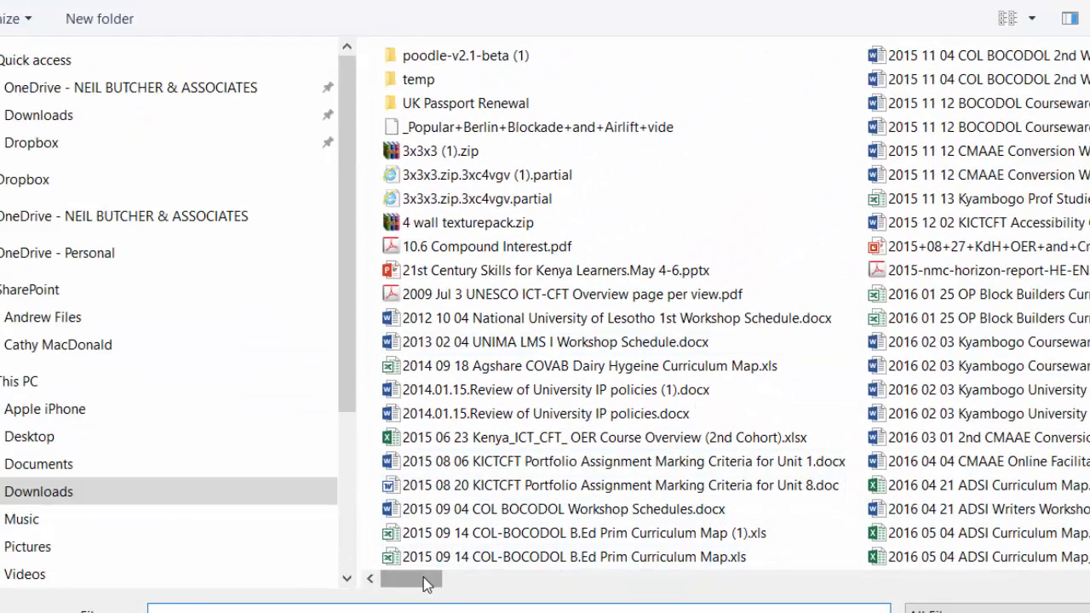
{"action": "left_click", "coordinate": [1050, 576]}
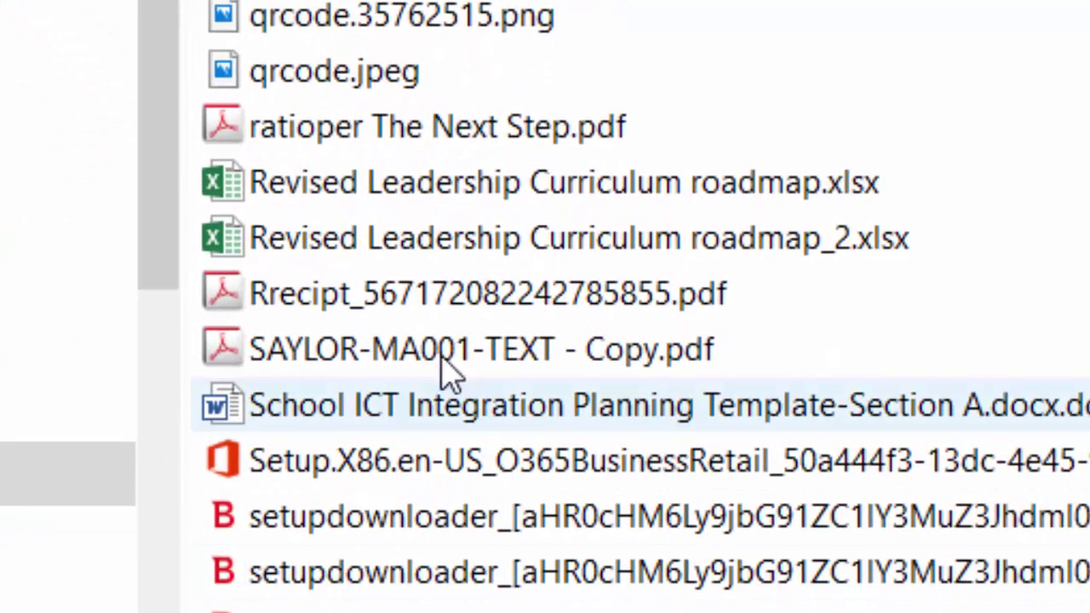
{"action": "left_click", "coordinate": [440, 354]}
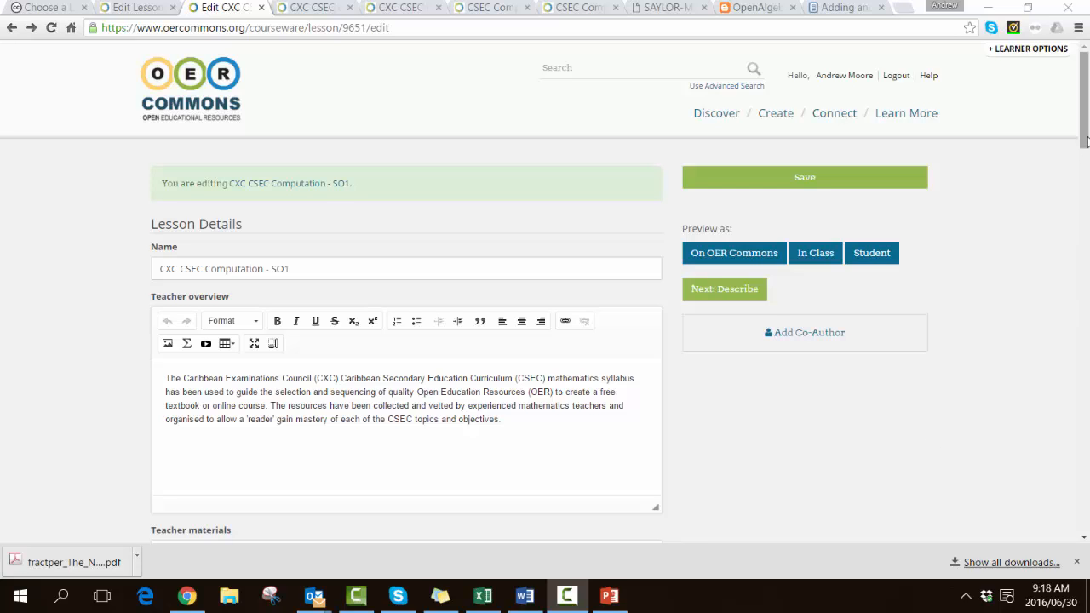
{"action": "left_click_drag", "start_coordinate": [1086, 140], "coordinate": [1045, 457]}
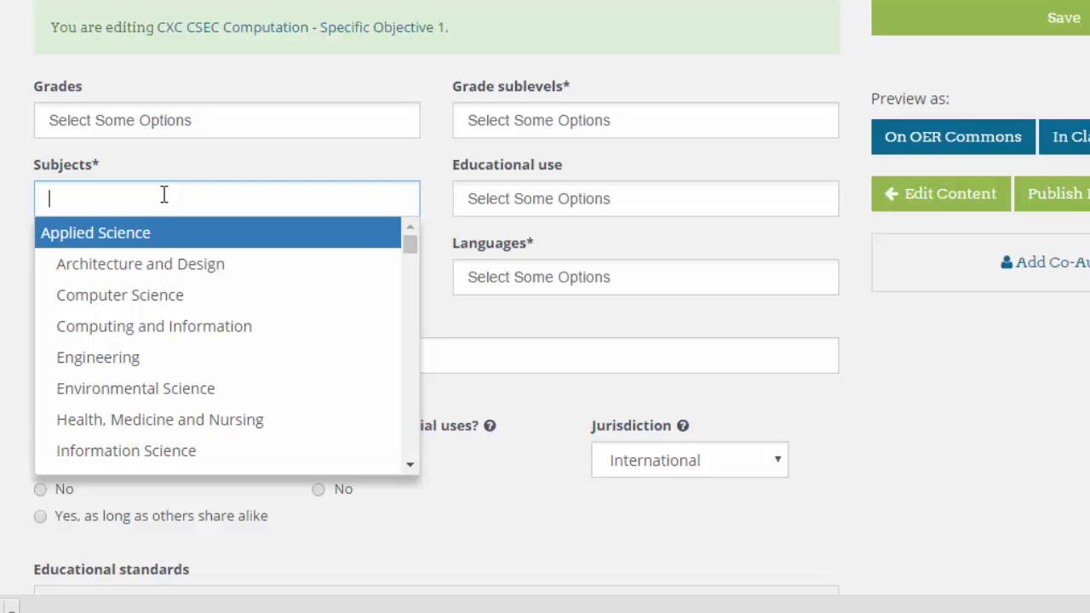
{"action": "type", "text": "Math"}
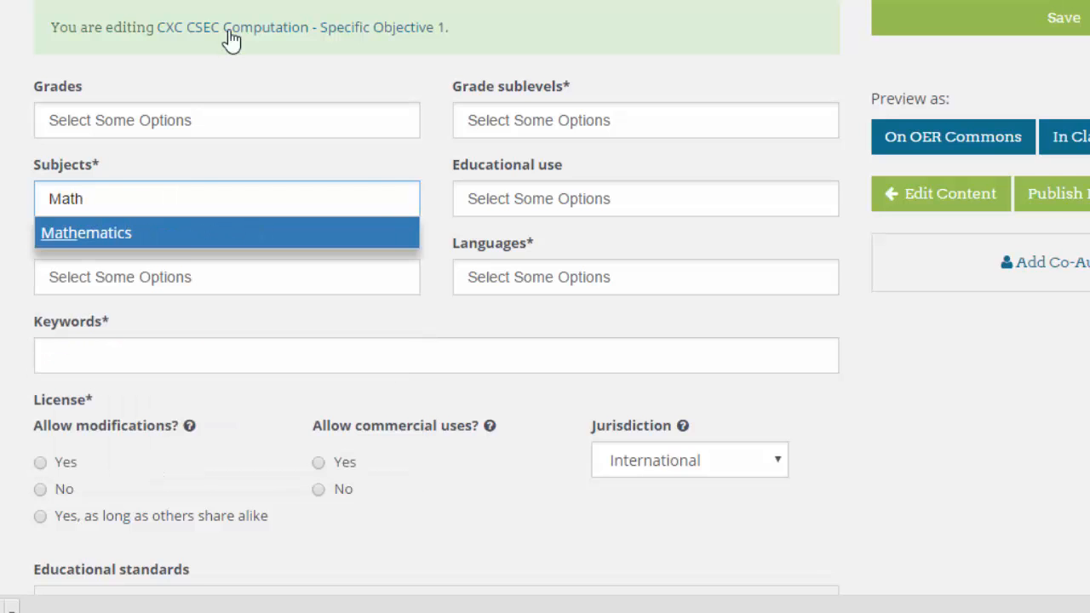
Step: Set the lesson's subject to Mathematics, grade sublevel to Middle School and language to English
{"action": "left_click", "coordinate": [105, 237]}
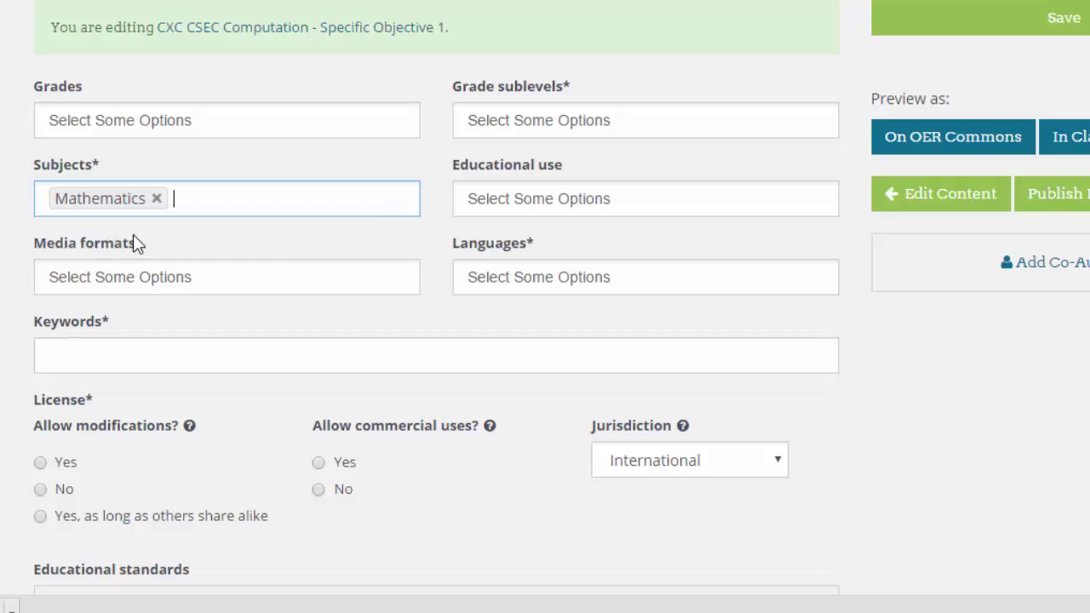
{"action": "left_click", "coordinate": [528, 120]}
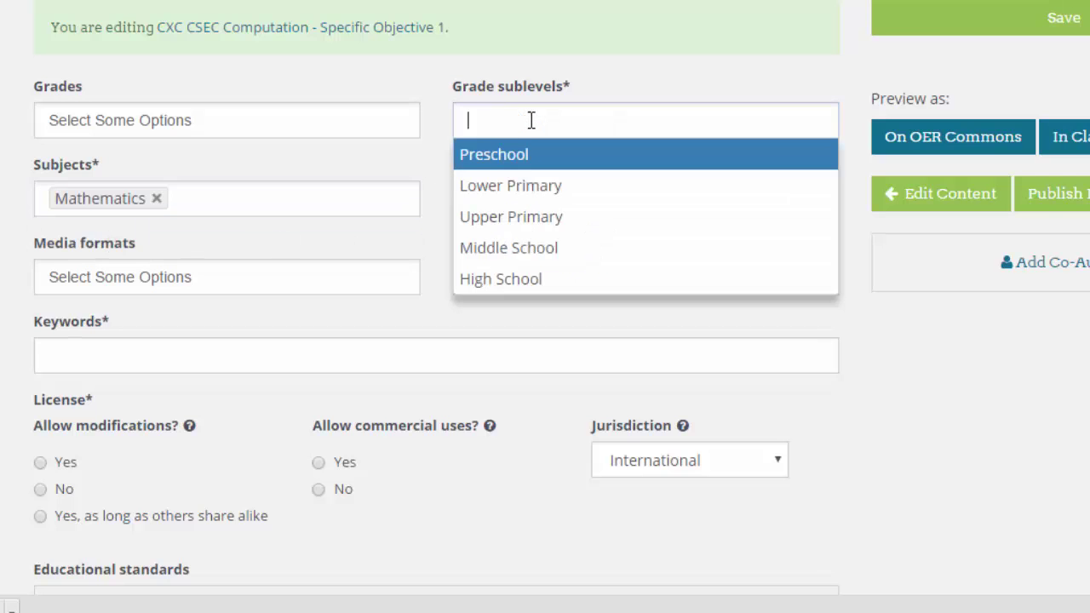
{"action": "left_click", "coordinate": [526, 255]}
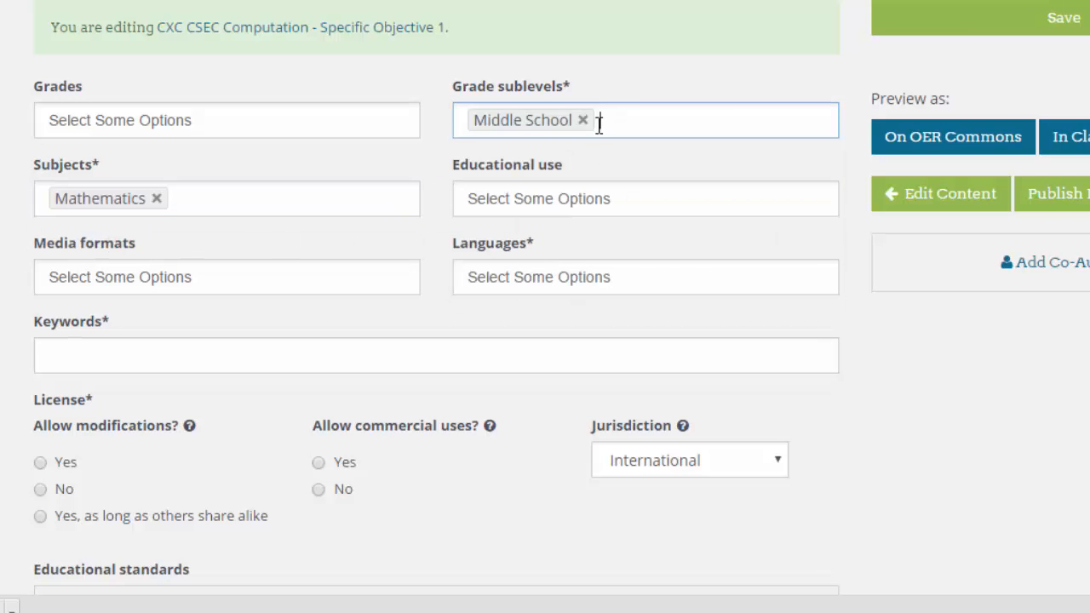
{"action": "left_click", "coordinate": [530, 280]}
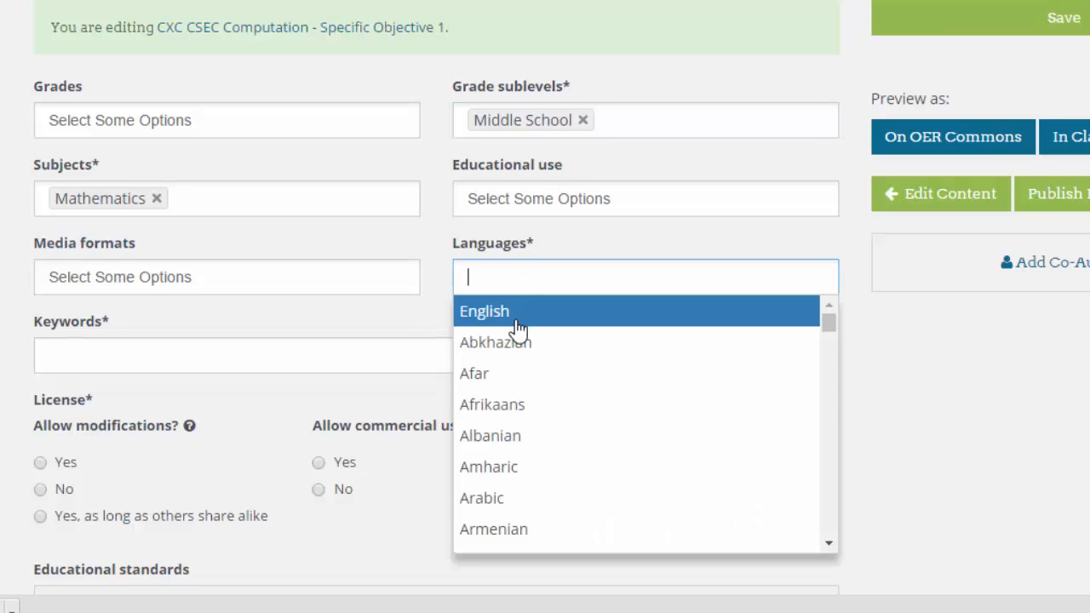
{"action": "left_click", "coordinate": [513, 315]}
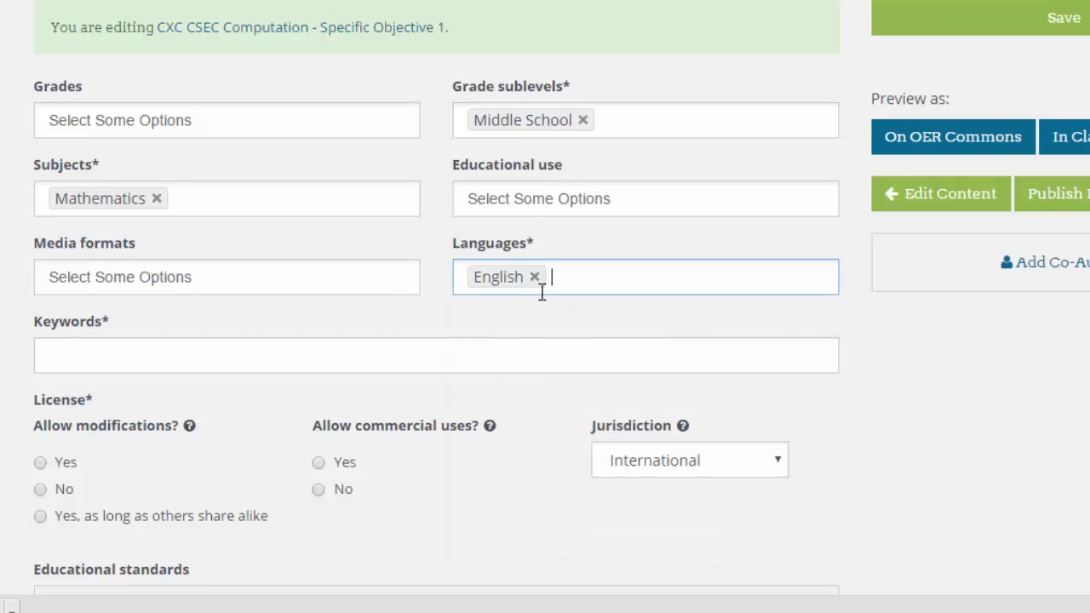
Step: Add the keywords Operators and Multiplication
{"action": "left_click", "coordinate": [410, 370]}
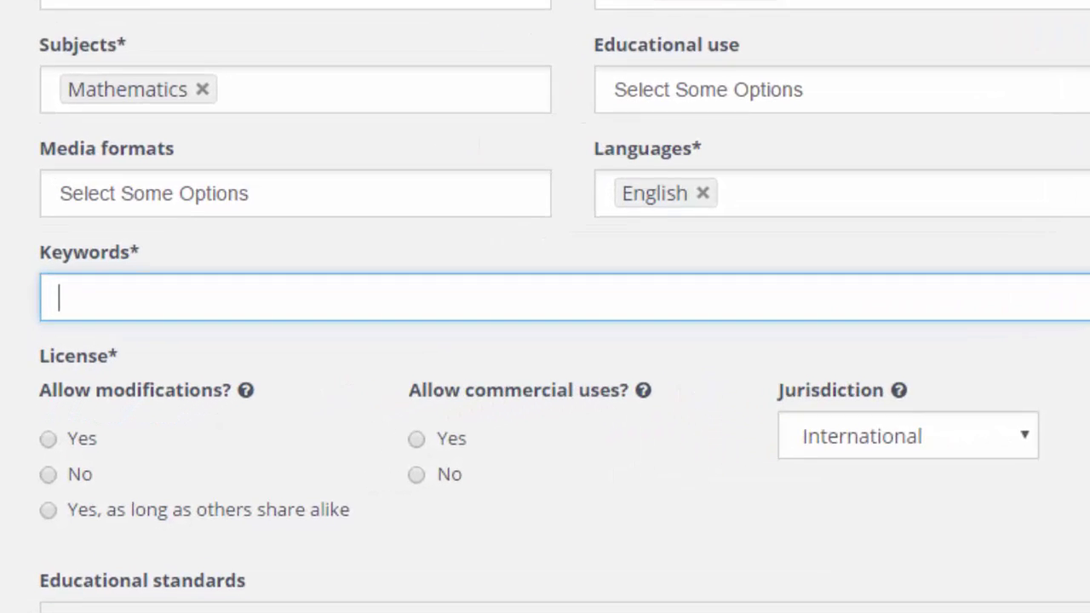
{"action": "type", "text": "Operators"}
{"action": "key", "text": "Return"}
{"action": "type", "text": "Multiplication"}
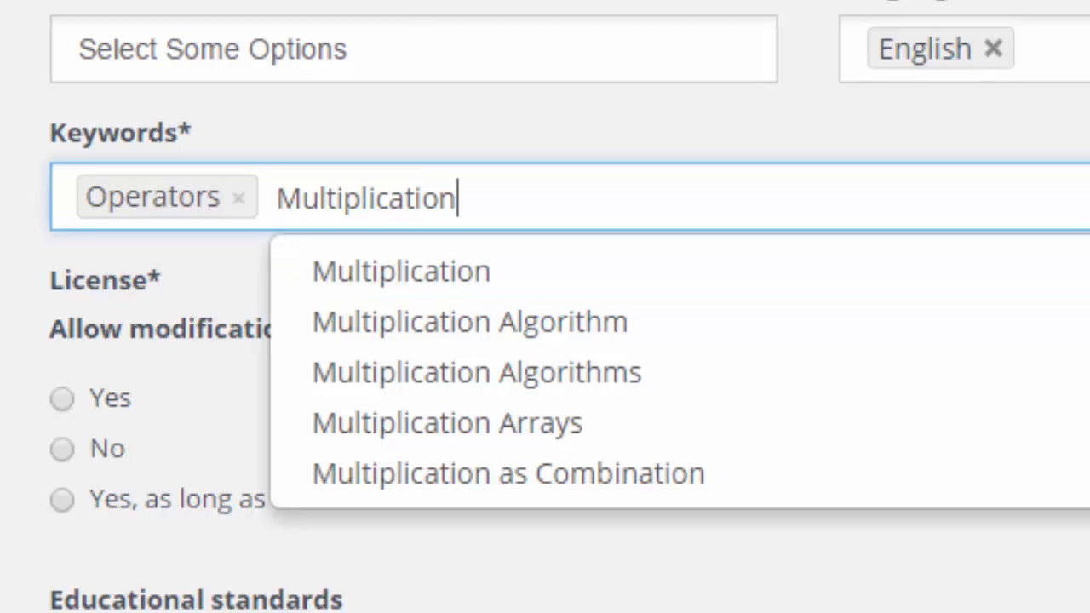
{"action": "left_click", "coordinate": [457, 275]}
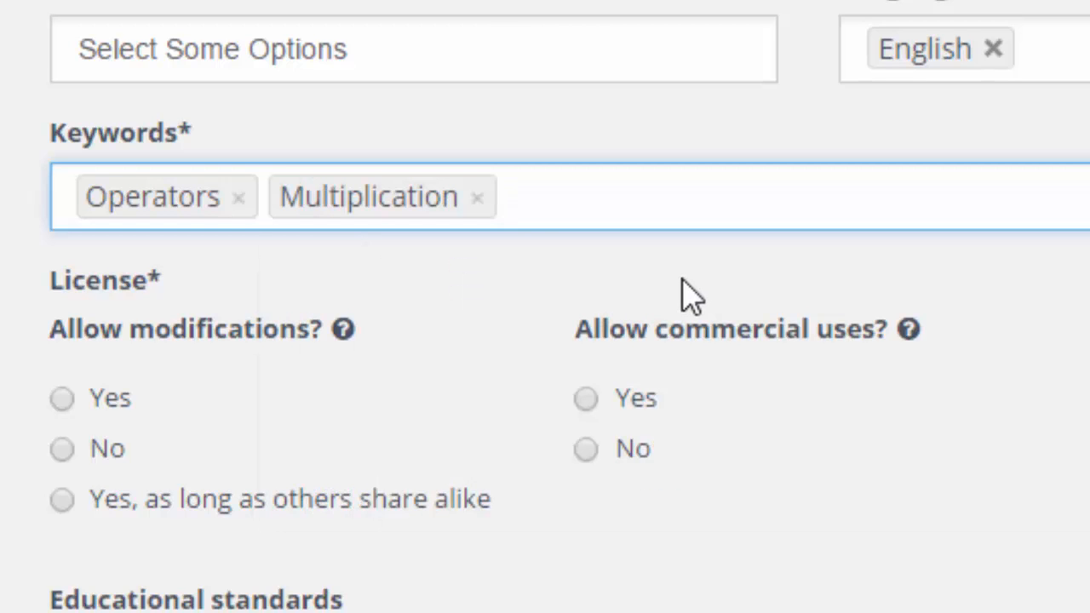